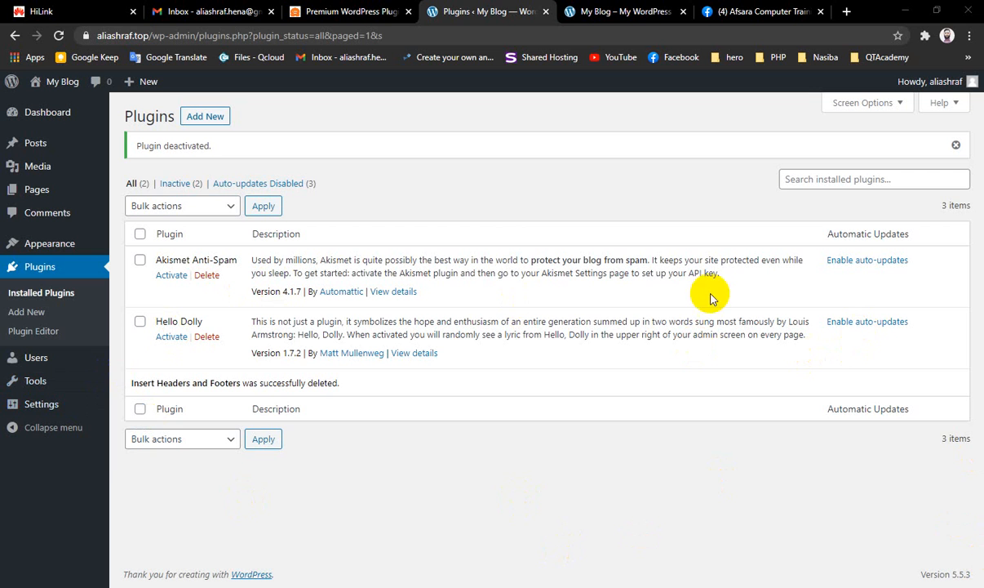
Search the WordPress plugin directory for "insert header and footer".
click(20, 312)
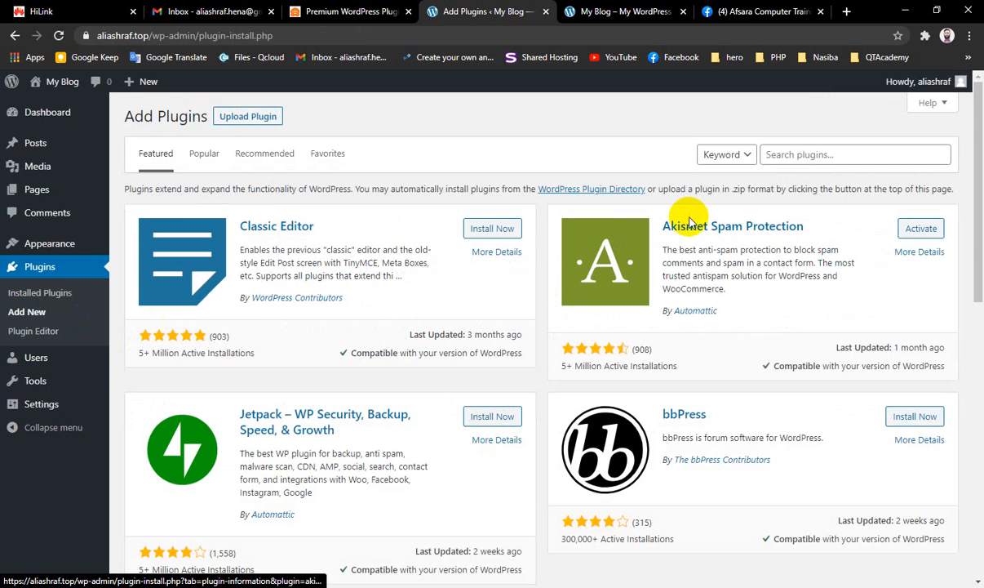
click(806, 155)
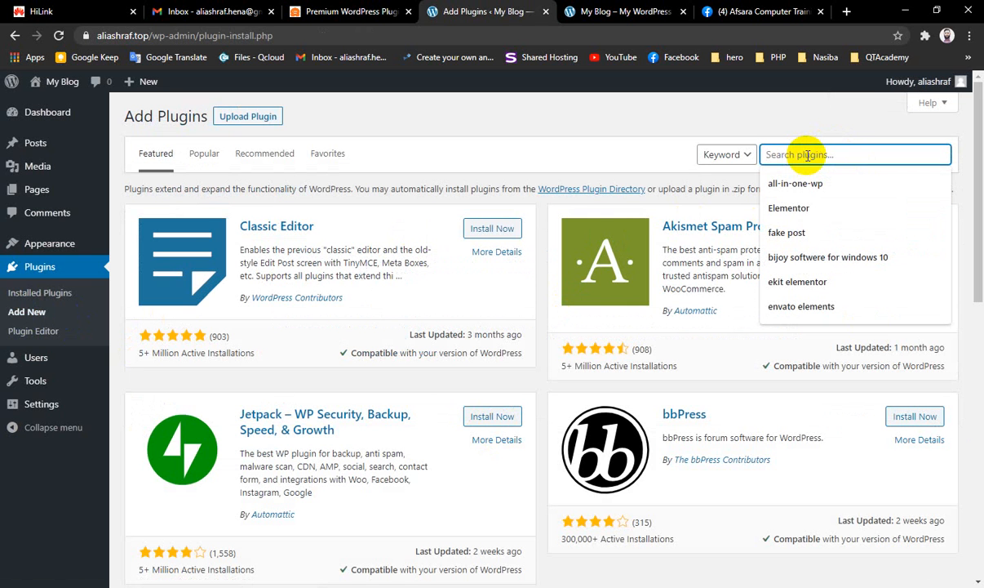
text(insert head)
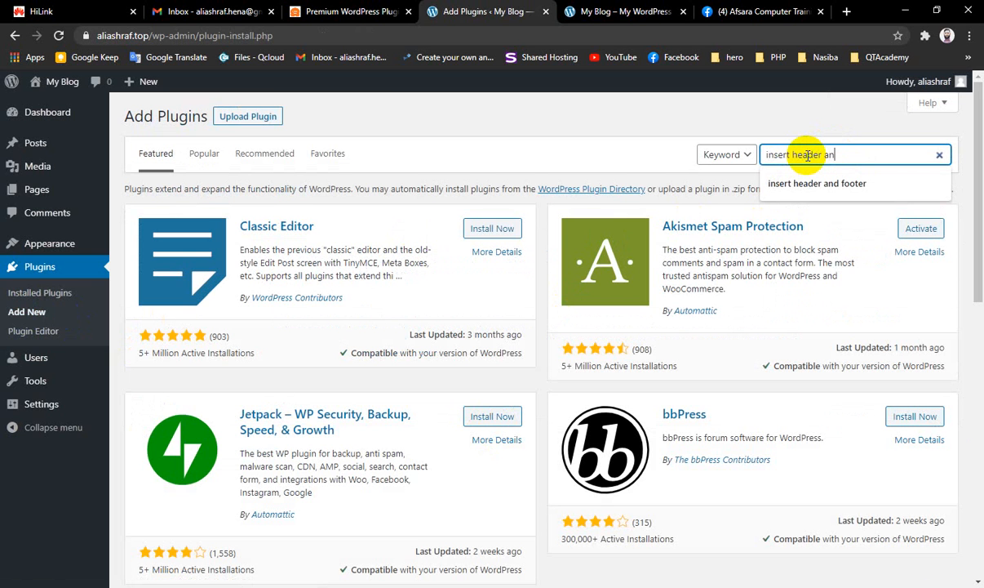
text(er)
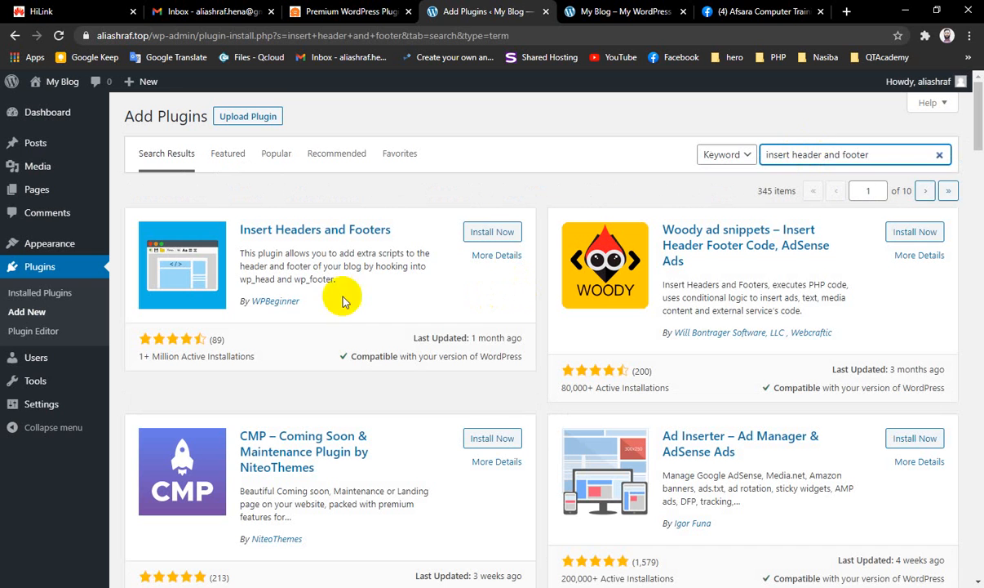
Install and activate the Insert Headers and Footers plugin by WPBeginner.
drag(296, 301, 254, 265)
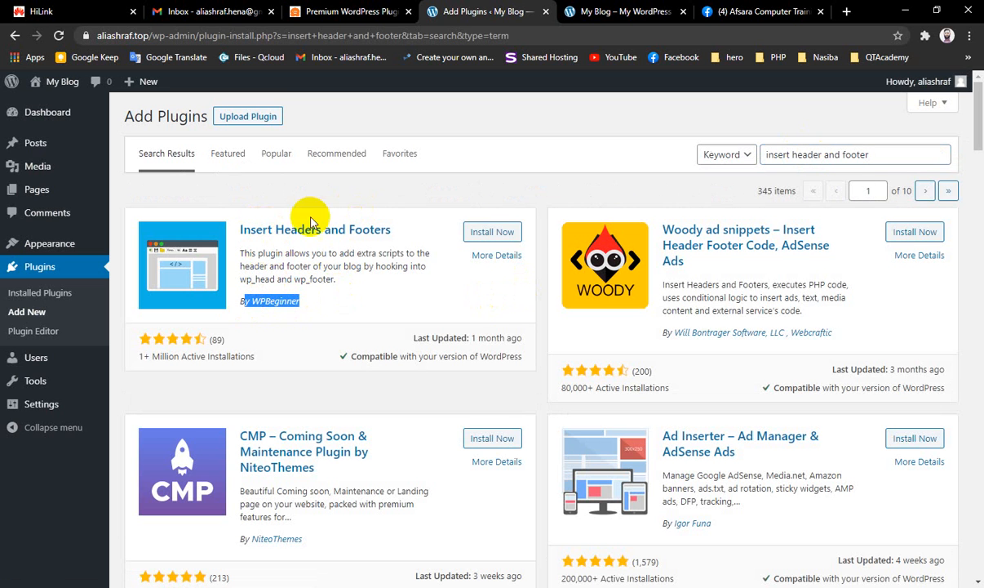
click(490, 233)
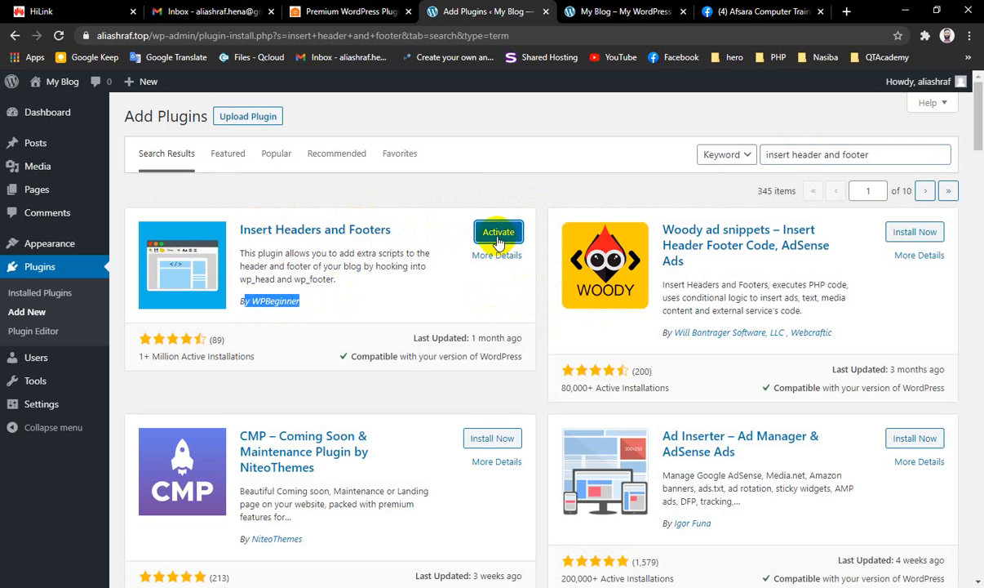
click(495, 231)
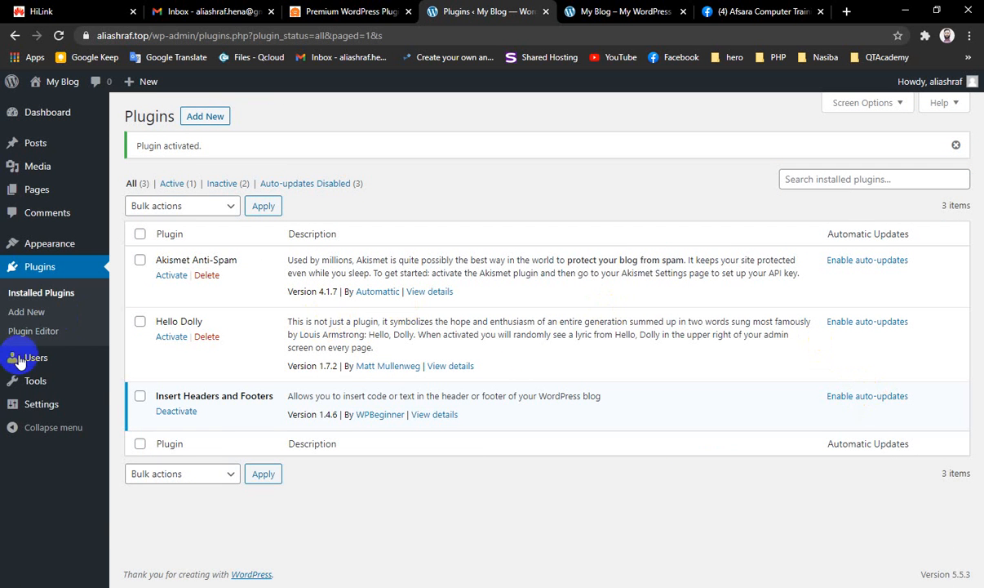
Open the Insert Headers and Footers settings and look over the header, body and footer script boxes.
mouse_move(38, 402)
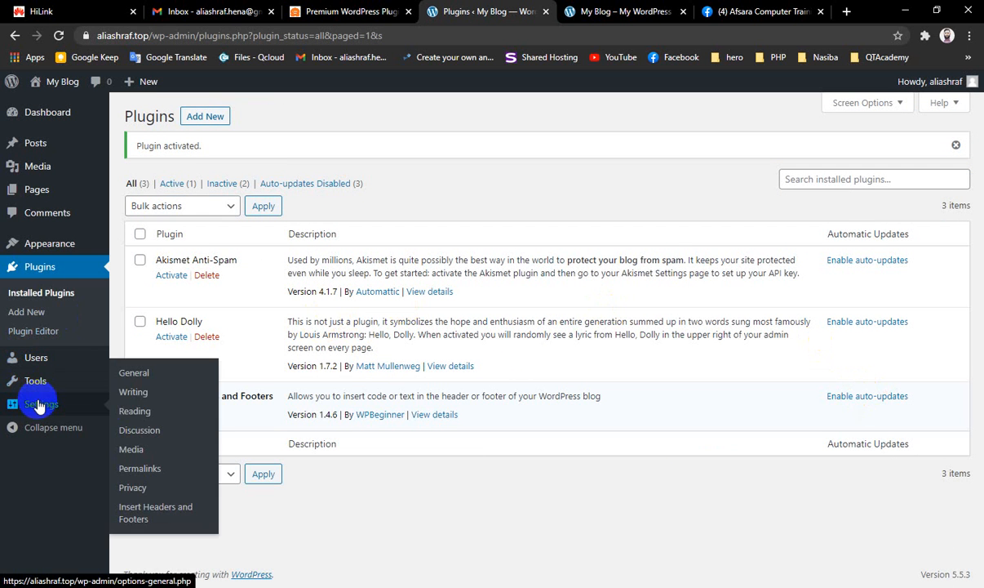
click(127, 518)
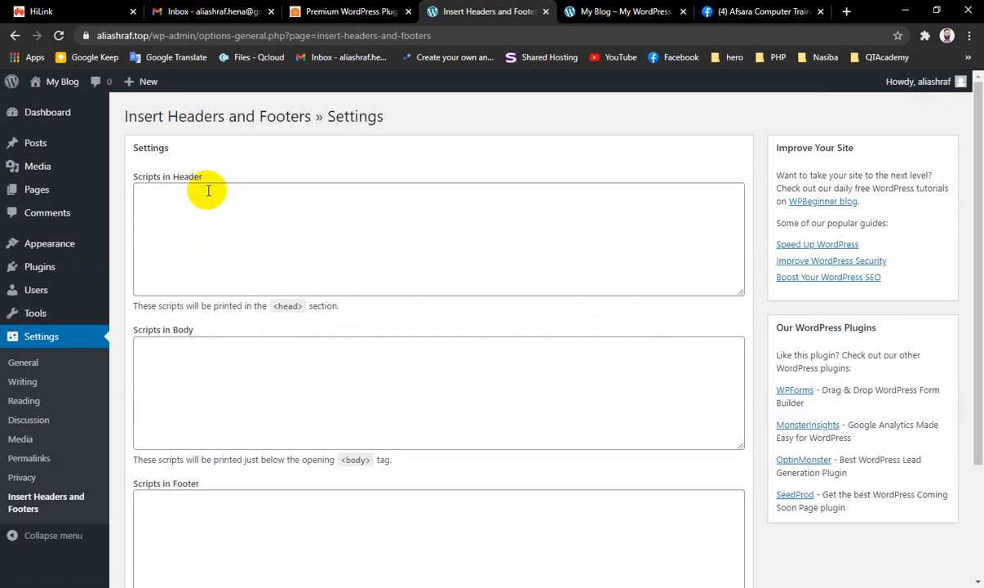
click(153, 193)
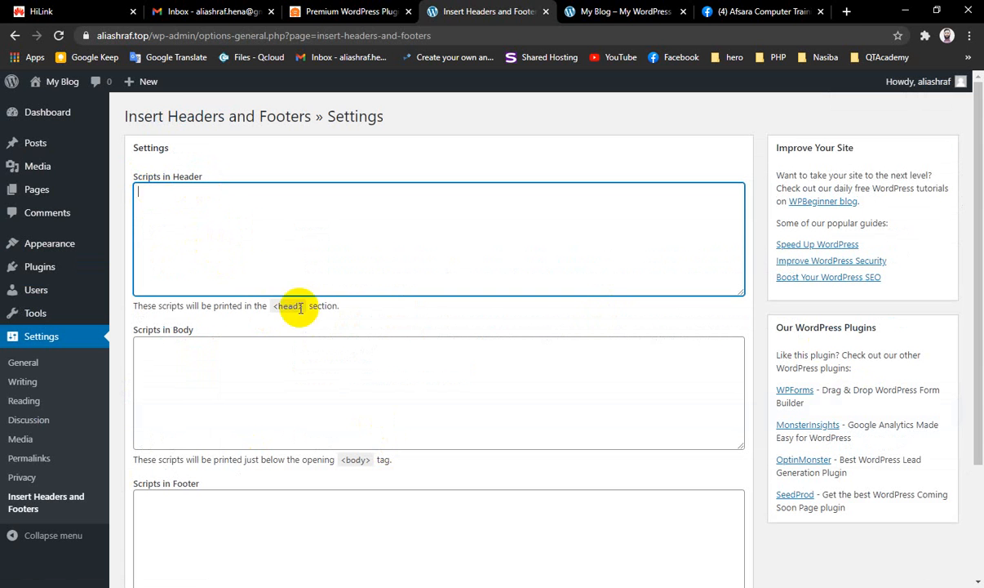
click(173, 344)
click(182, 518)
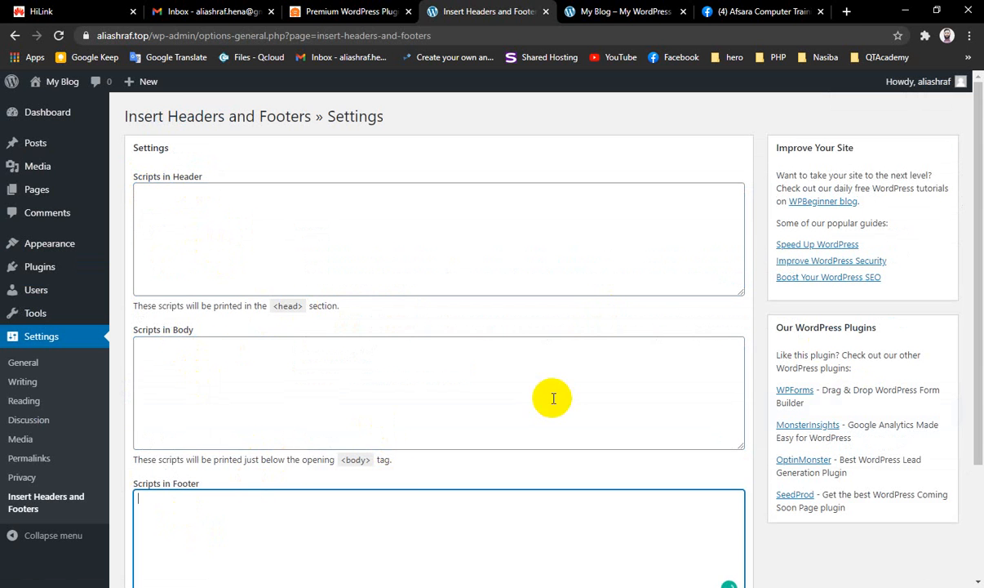
scroll(392, 433, down, 2)
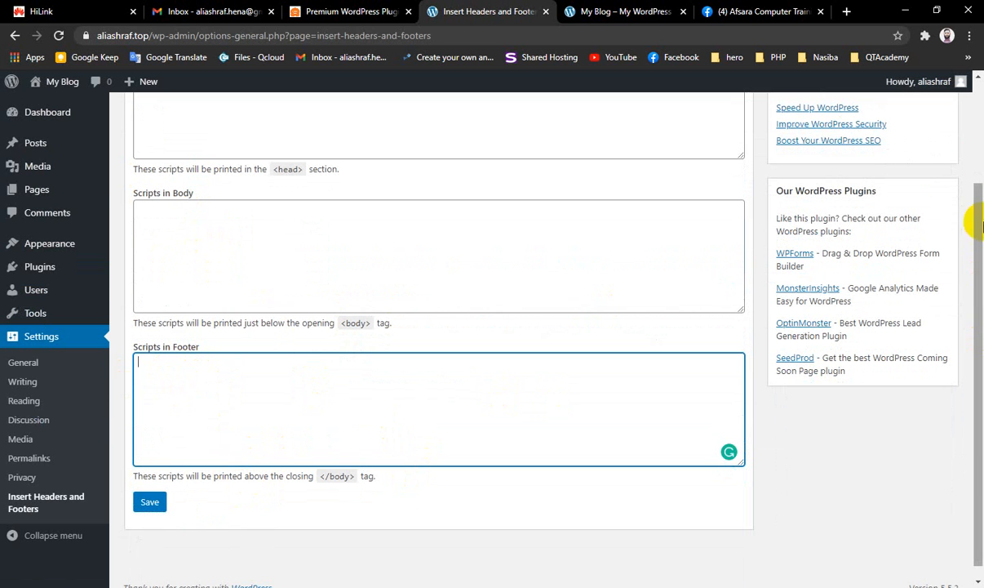
Switch to the Afsara Computer Training Center Facebook page and open its Messaging settings.
click(732, 12)
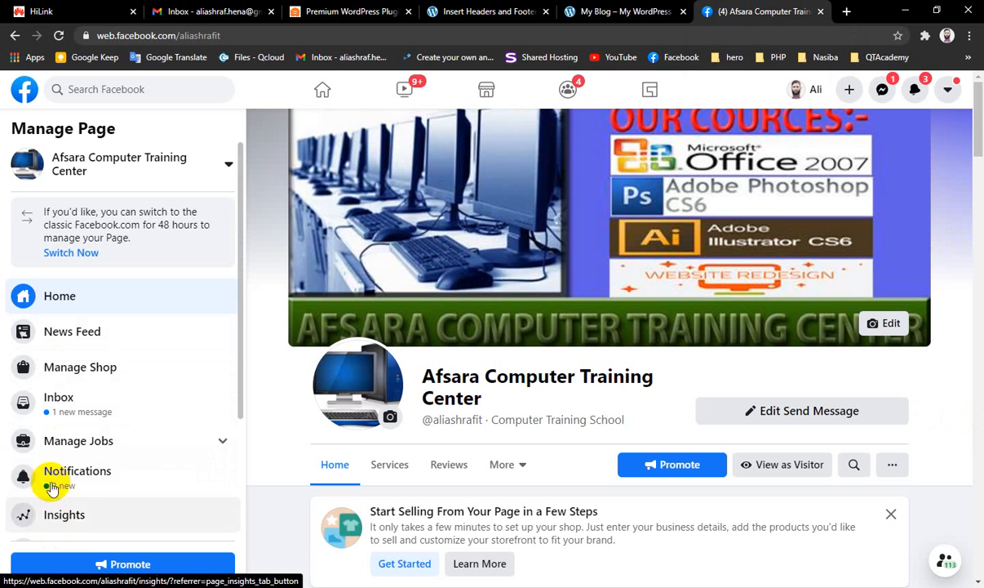
scroll(51, 461, down, 2)
scroll(52, 481, down, 1)
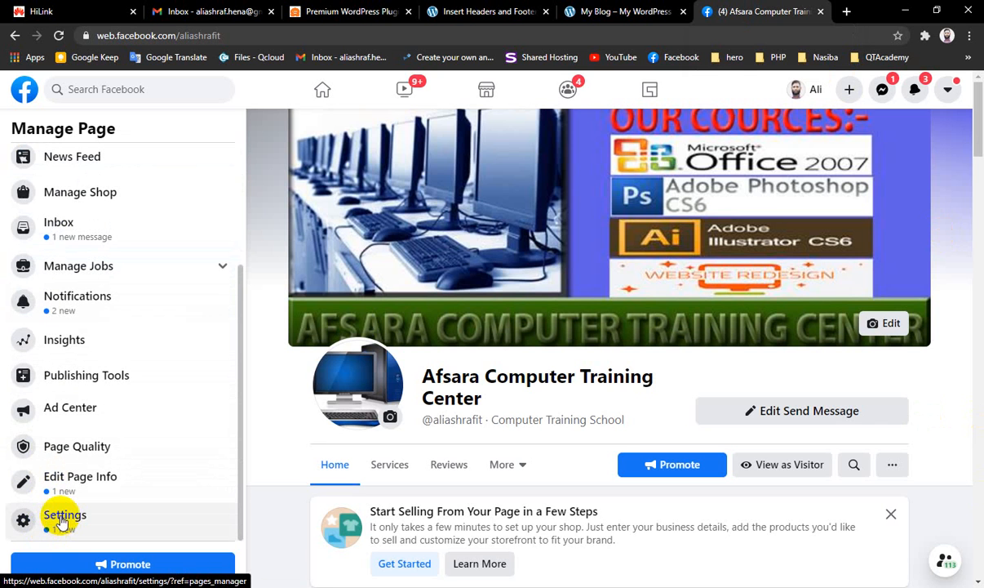
click(62, 519)
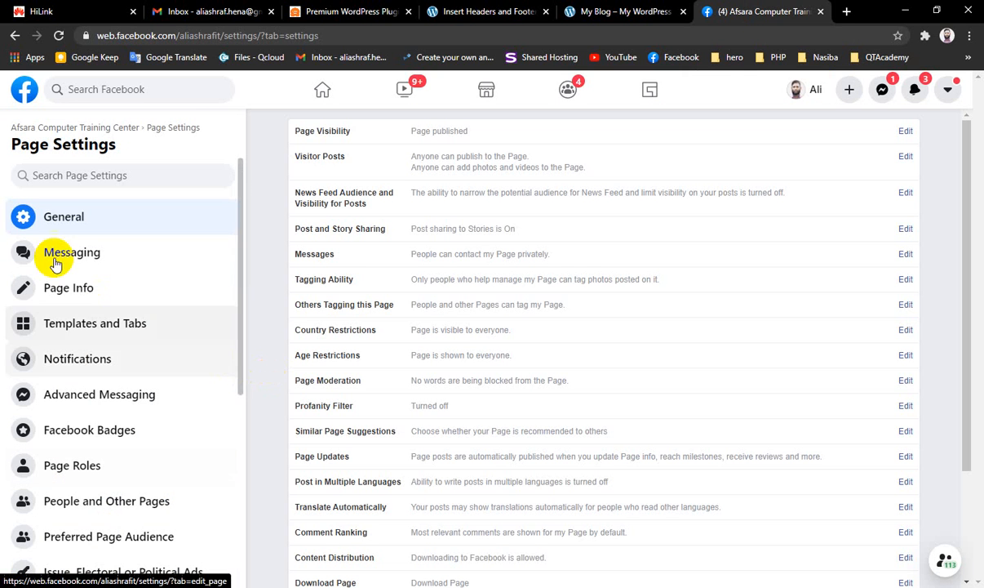
click(59, 260)
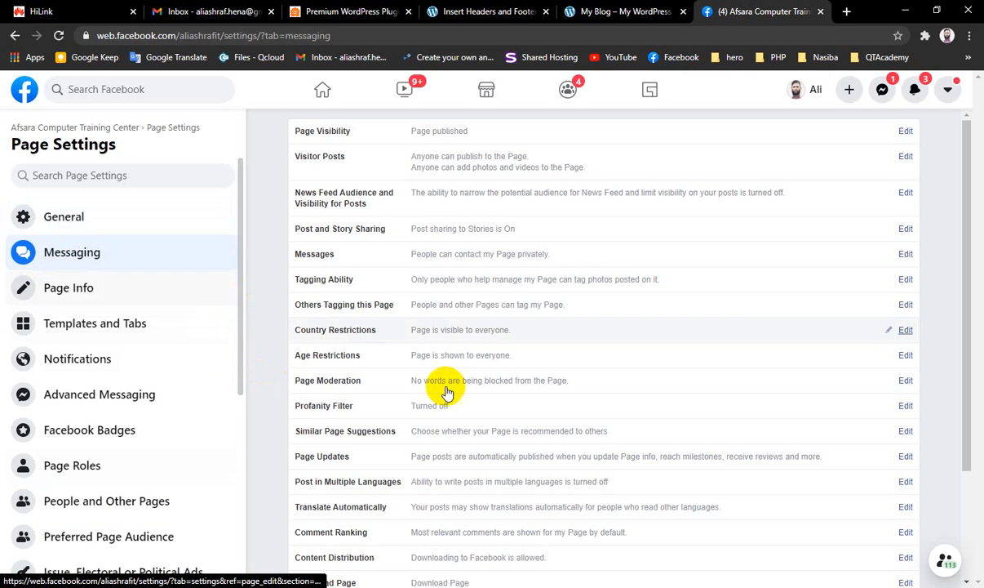
Start the setup for adding Messenger to the website and proceed past the Chat Plugin introduction.
scroll(575, 433, down, 4)
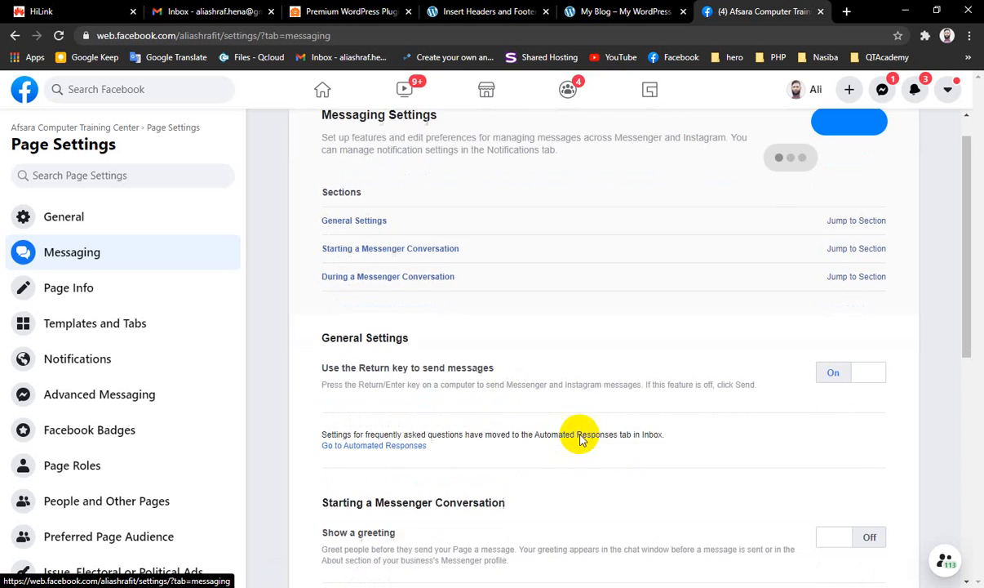
scroll(707, 470, down, 2)
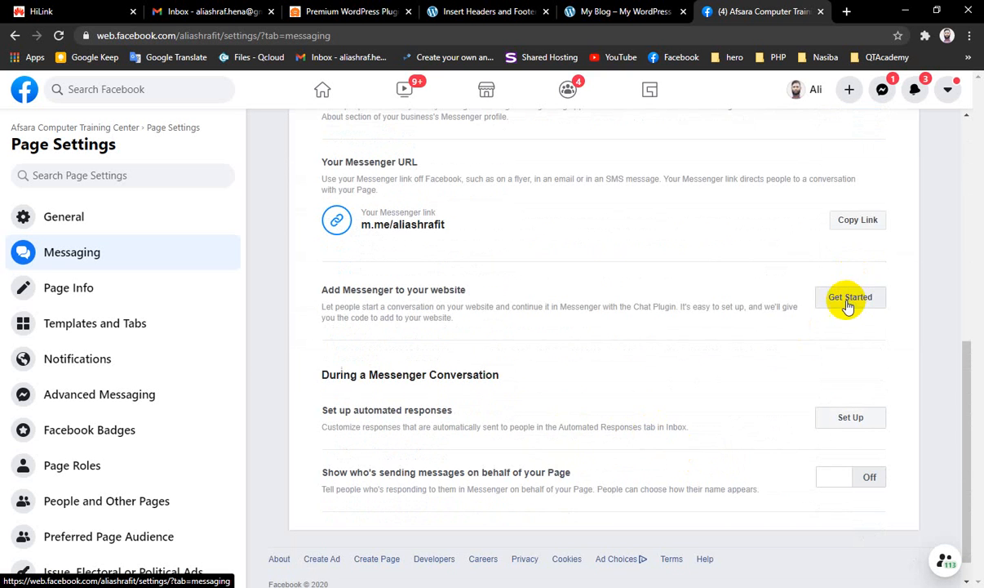
click(849, 298)
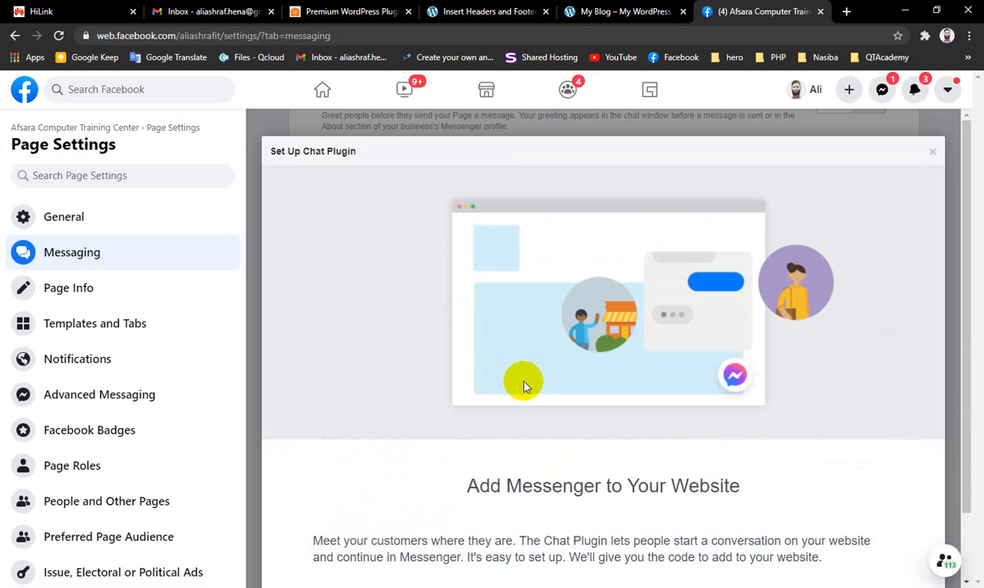
scroll(497, 375, down, 1)
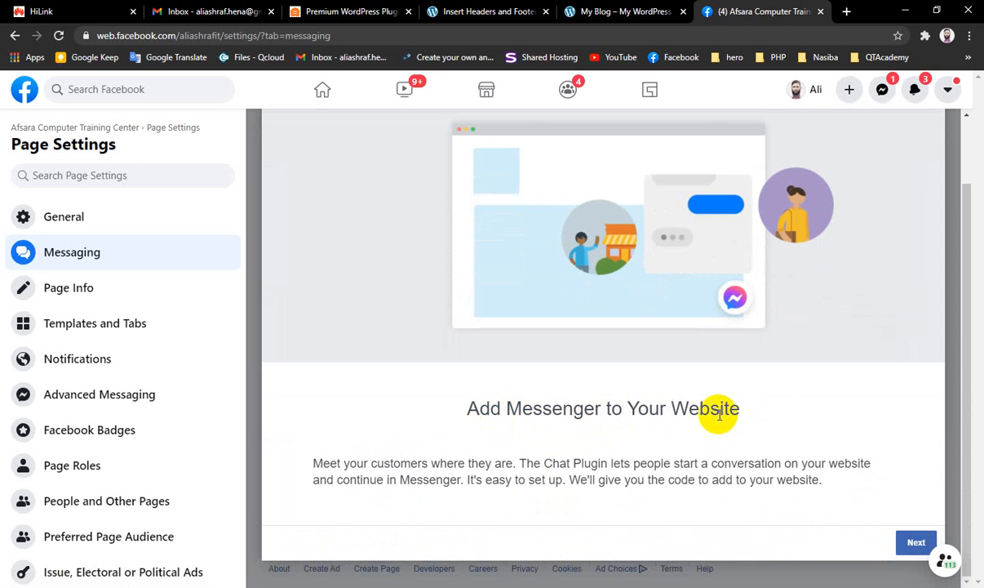
click(914, 542)
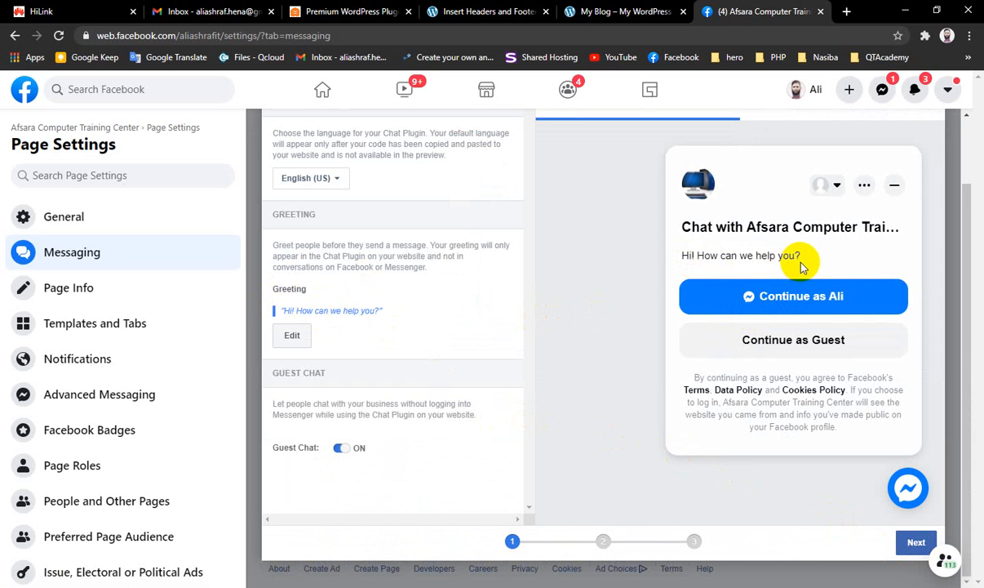
Change the Chat Plugin greeting to "Hello" and save it.
click(291, 335)
drag(395, 314, 213, 302)
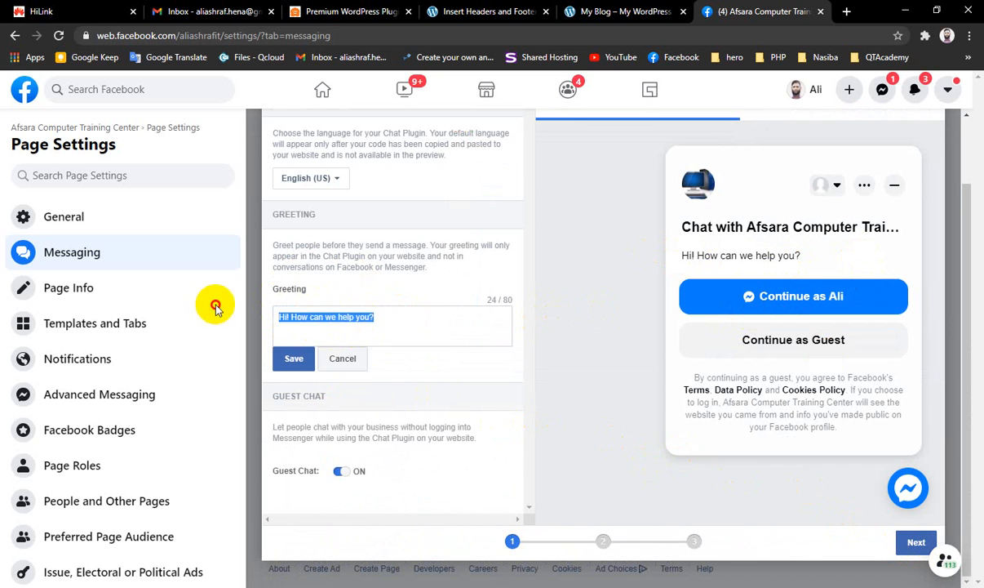
text(Hello)
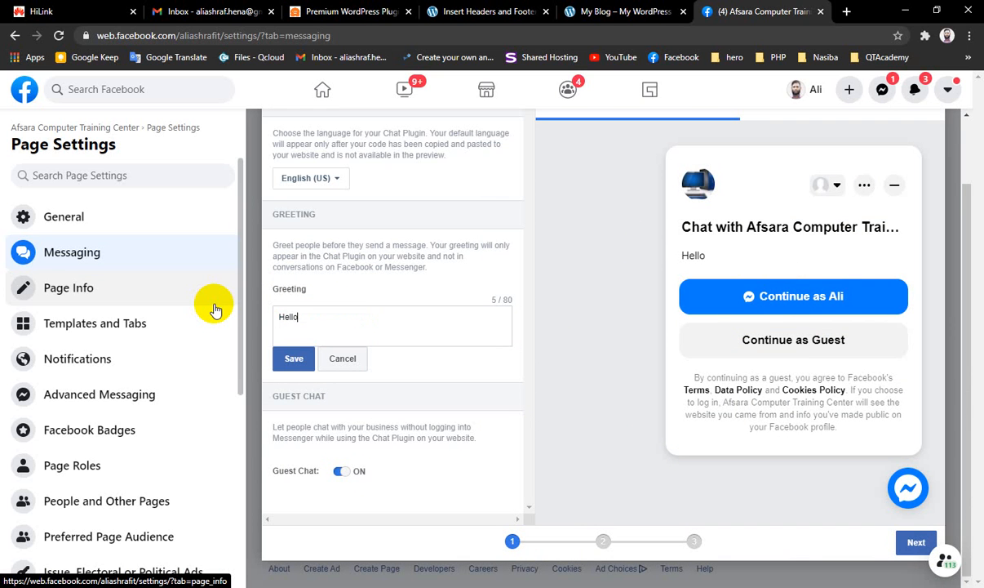
click(290, 356)
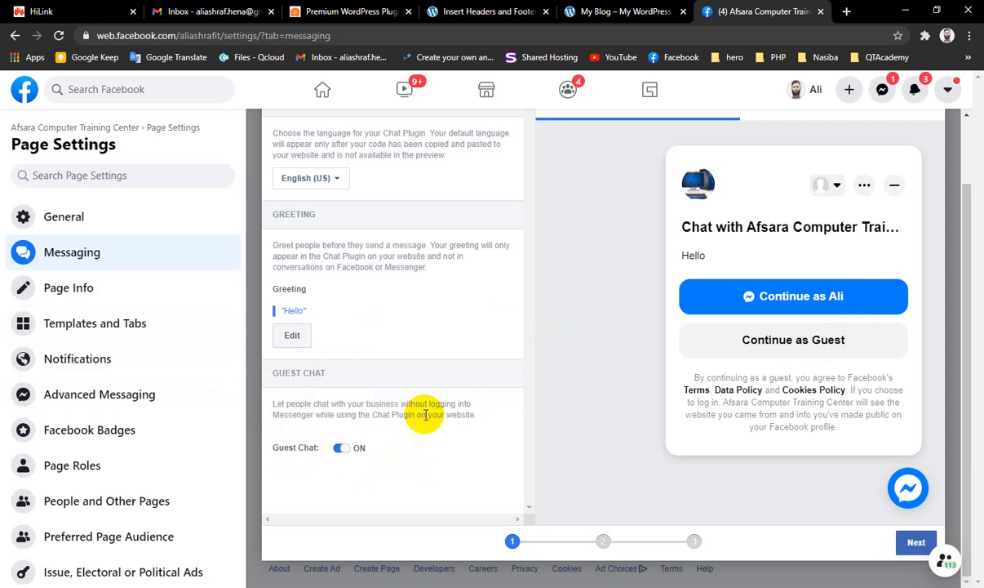
Proceed to the appearance stage of the Chat Plugin setup and set the custom color to pink #ff5ca1.
click(920, 542)
scroll(408, 326, up, 1)
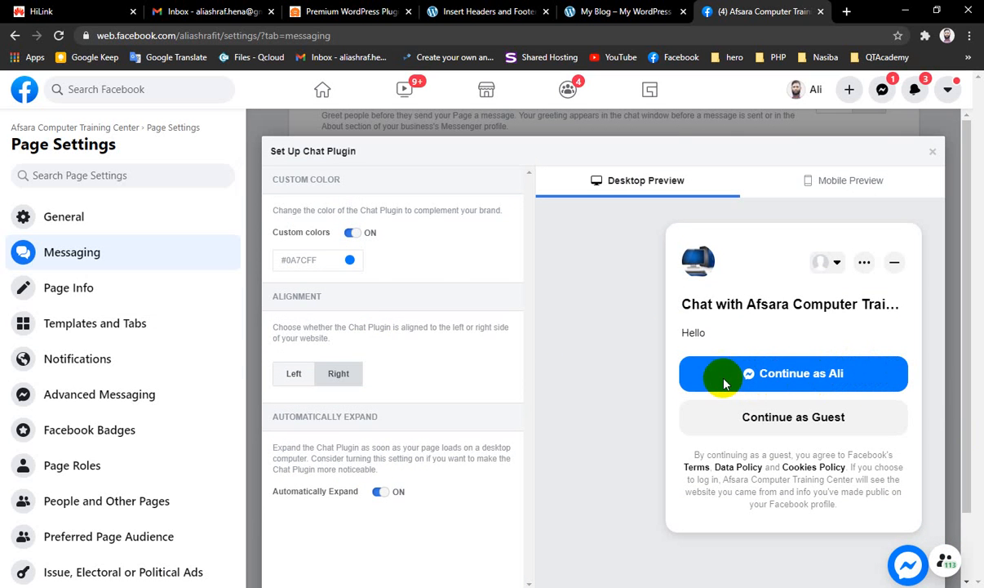
click(308, 259)
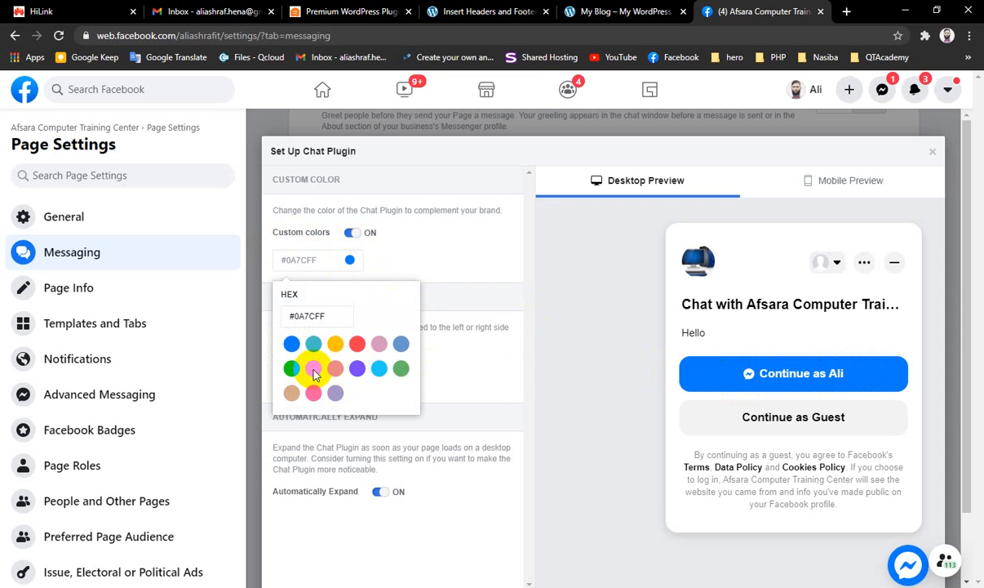
click(314, 394)
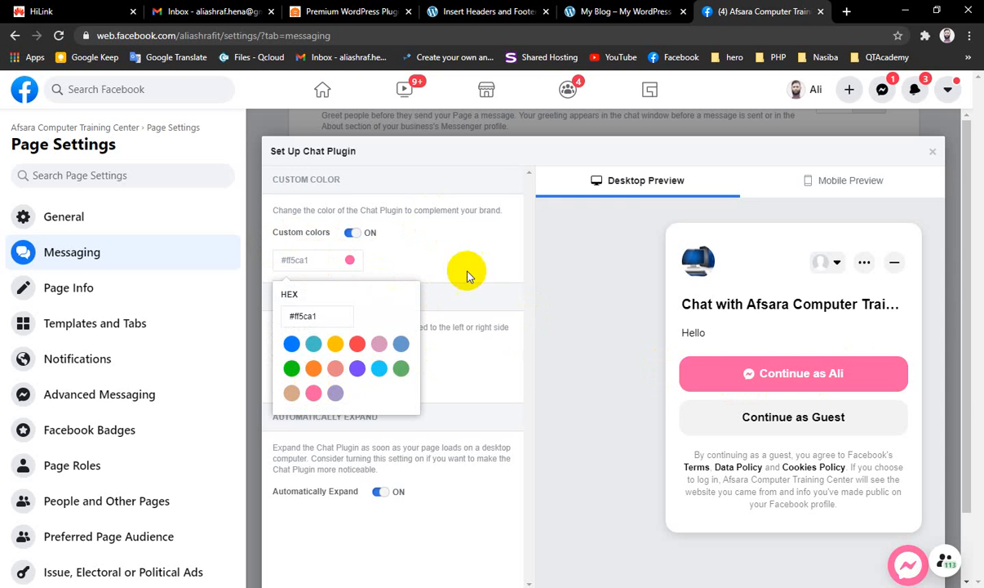
click(311, 268)
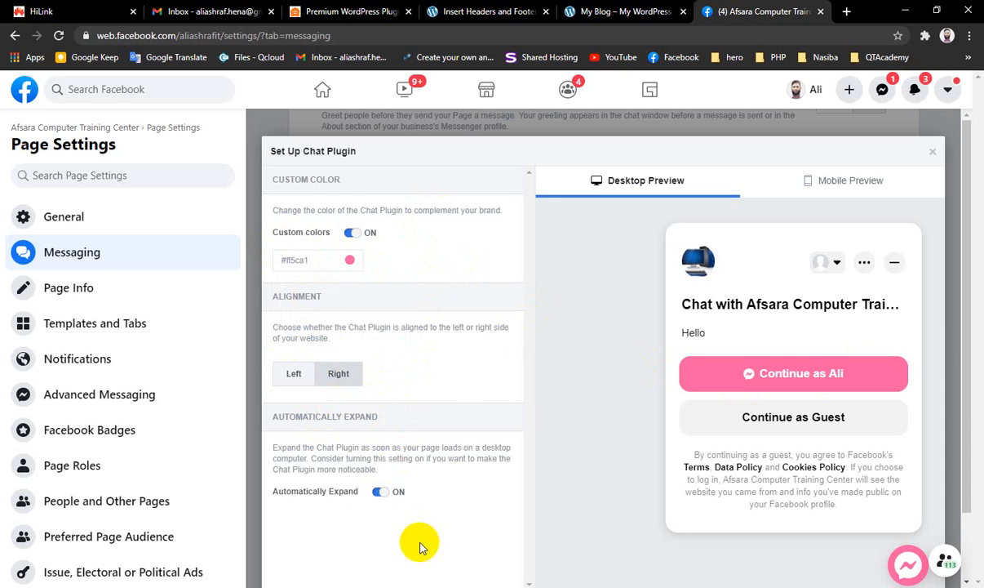
Review the Chat Plugin's alignment and automatic expand options, and compare its mobile and desktop previews.
scroll(286, 433, down, 2)
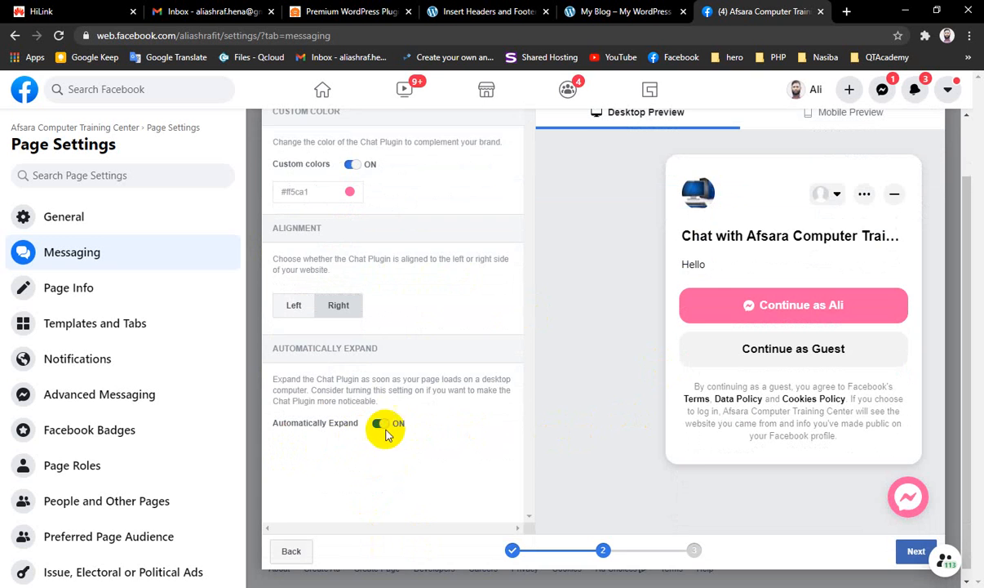
scroll(694, 479, up, 2)
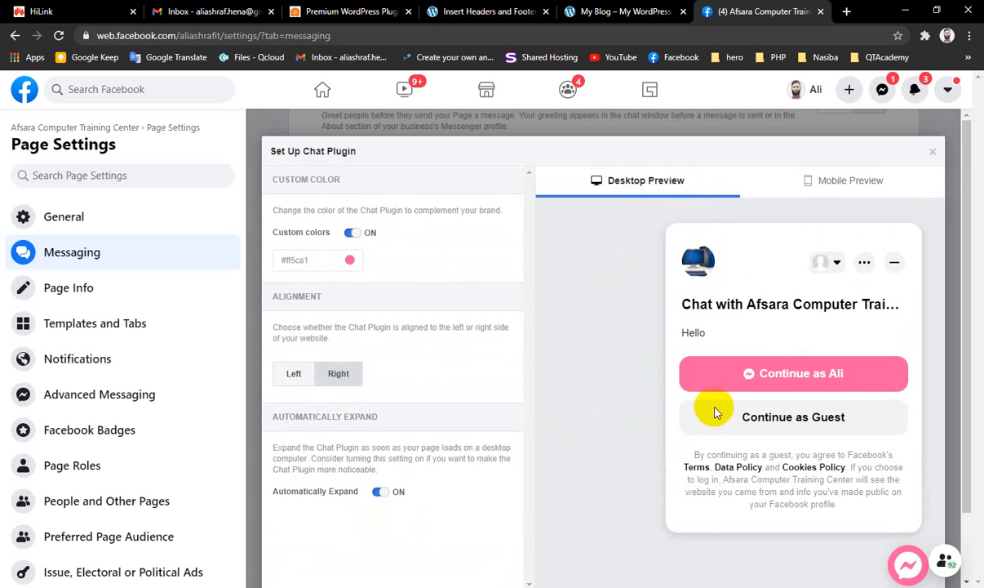
click(847, 181)
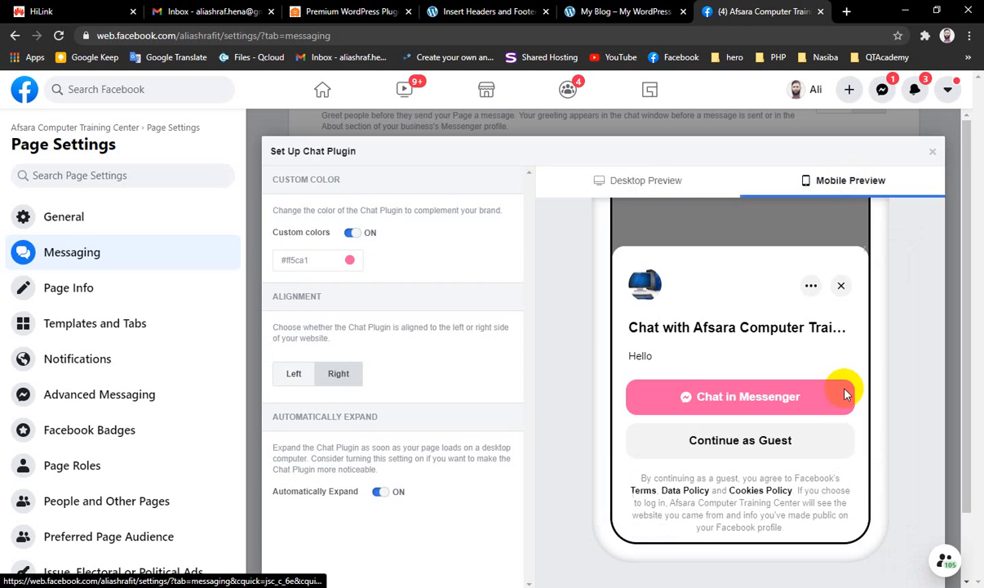
click(594, 183)
scroll(402, 495, down, 2)
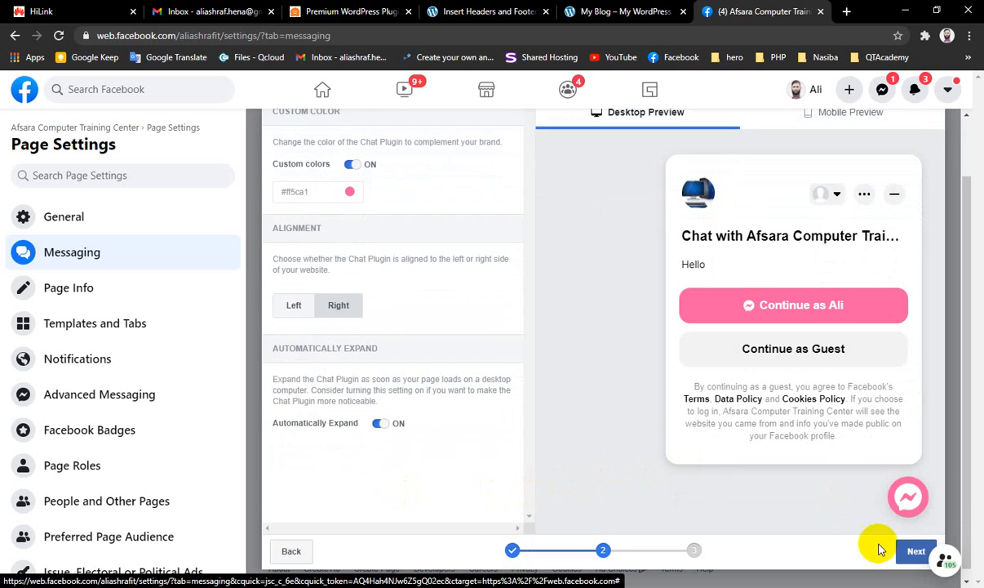
Proceed to the Chat Plugin's final setup stage, replace the website domain with the address copied from the blog's page, and save it.
click(910, 549)
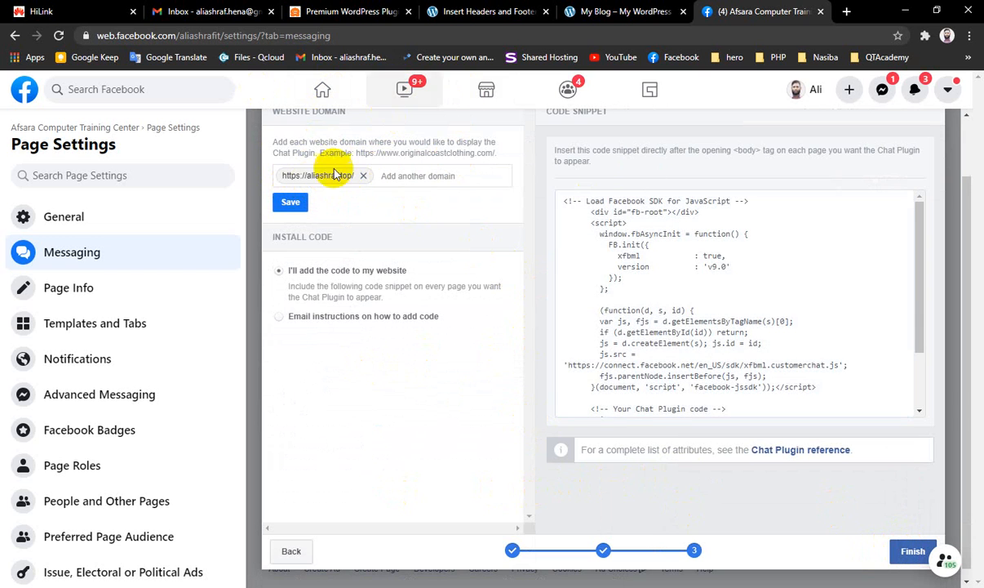
click(364, 179)
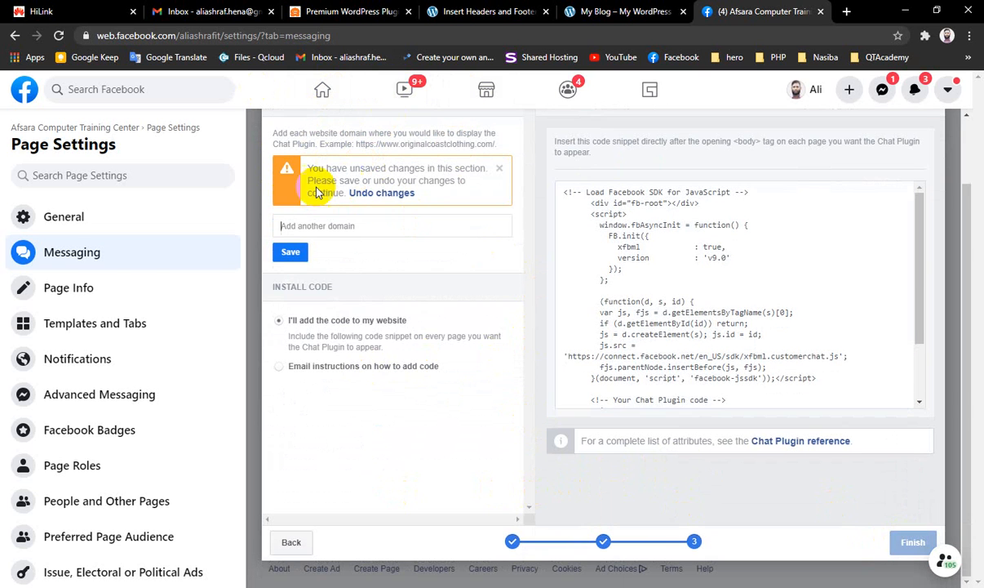
click(599, 14)
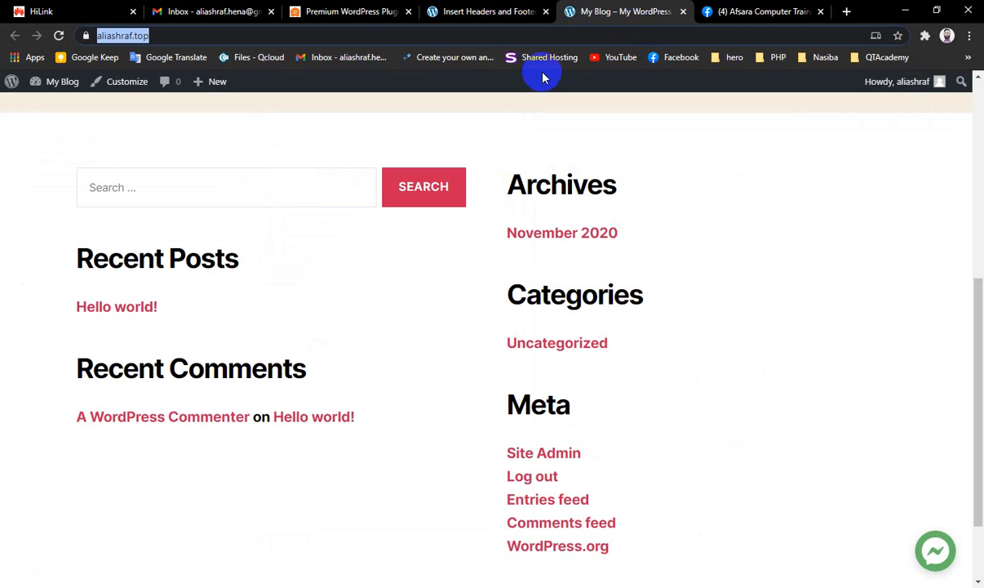
click(193, 32)
triple_click(227, 35)
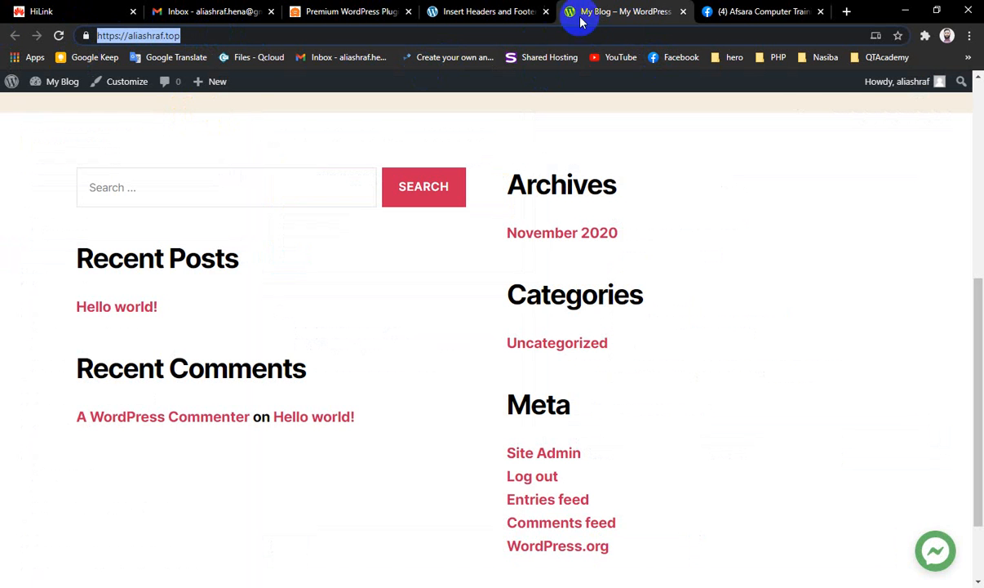
click(731, 11)
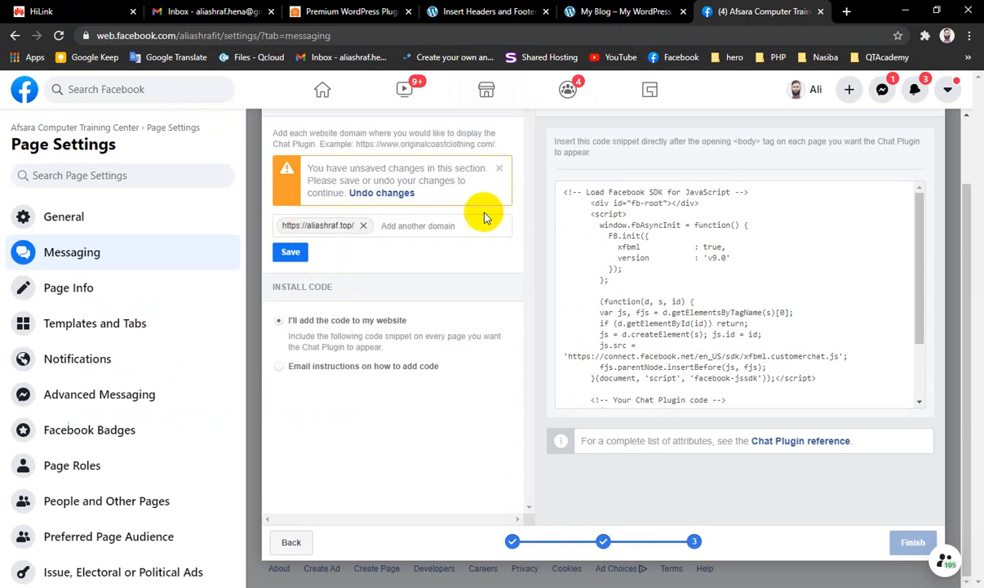
click(298, 256)
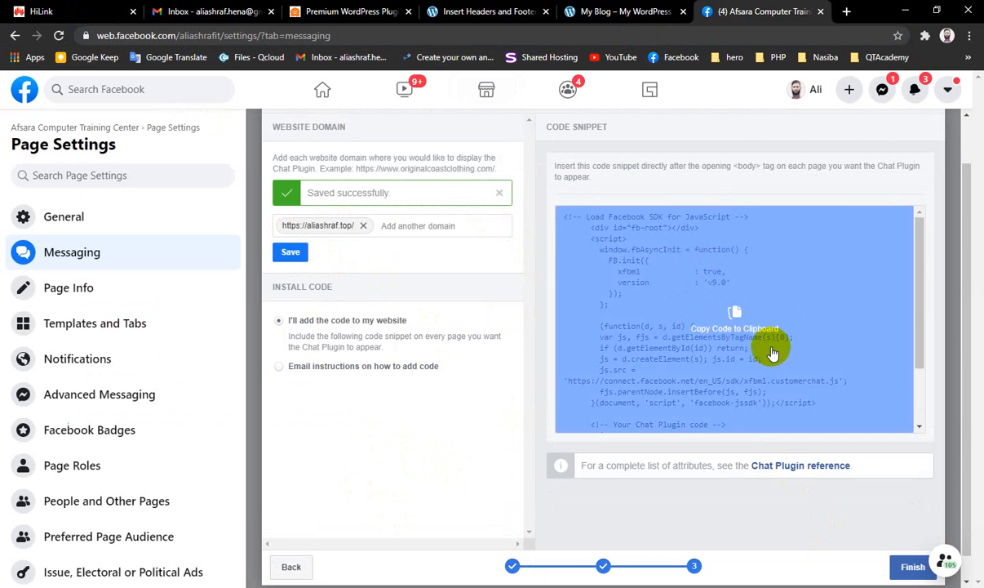
Copy the Chat Plugin code snippet into Scripts in Footer of the WordPress Insert Headers and Footers settings and save them.
click(733, 320)
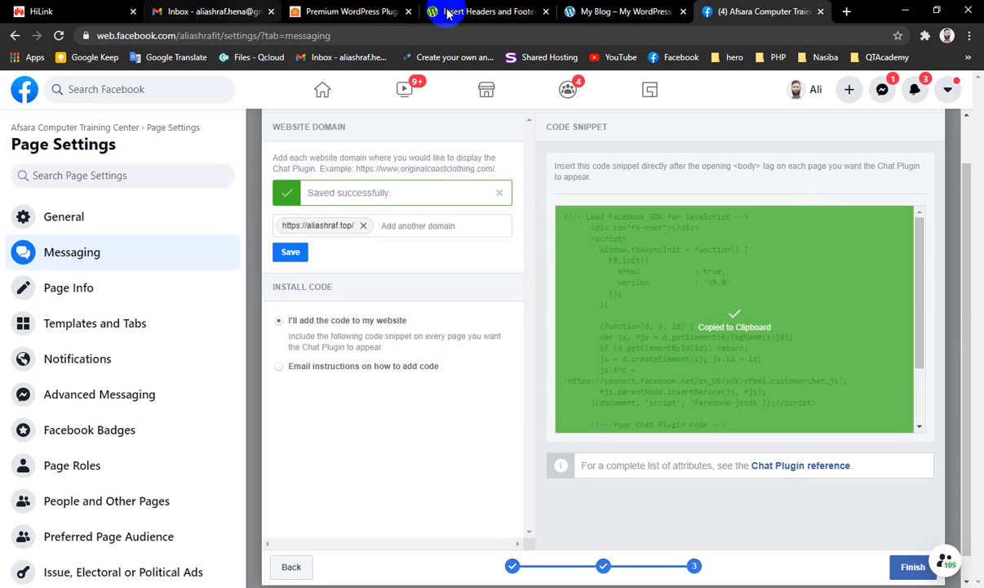
click(482, 11)
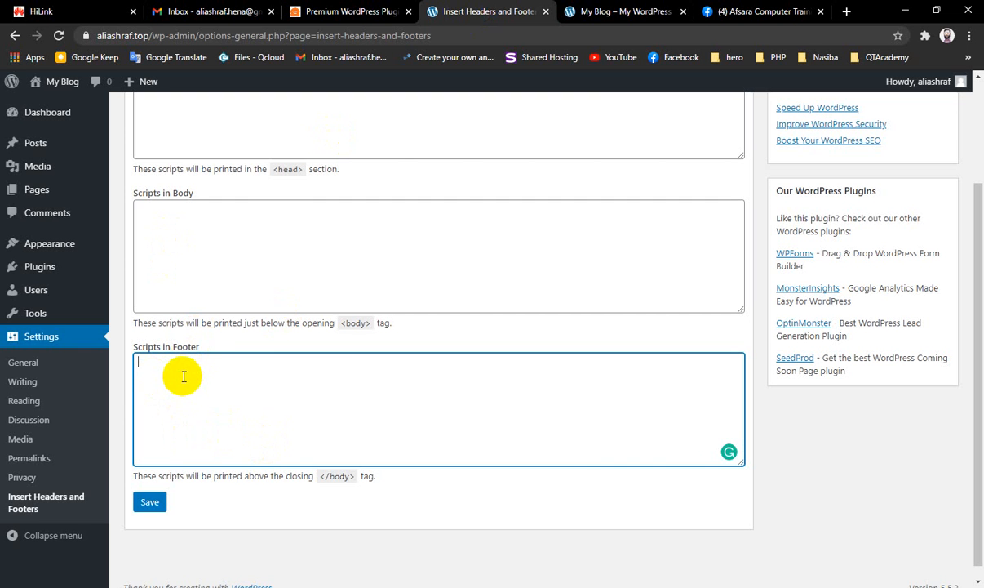
key(ctrl+v)
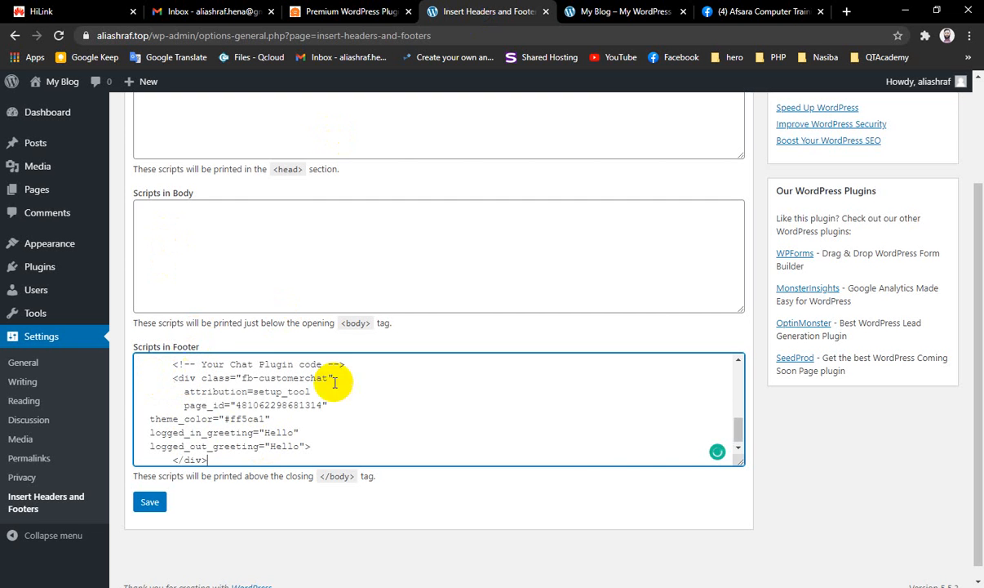
click(151, 501)
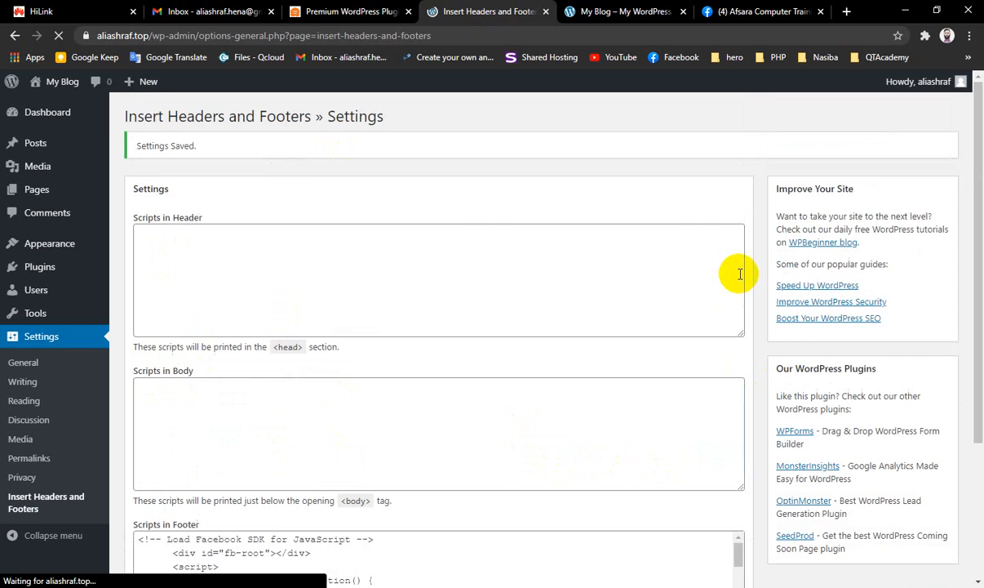
Reload the blog's home page and open its Messenger chat bubble to check the greeting and color.
click(605, 11)
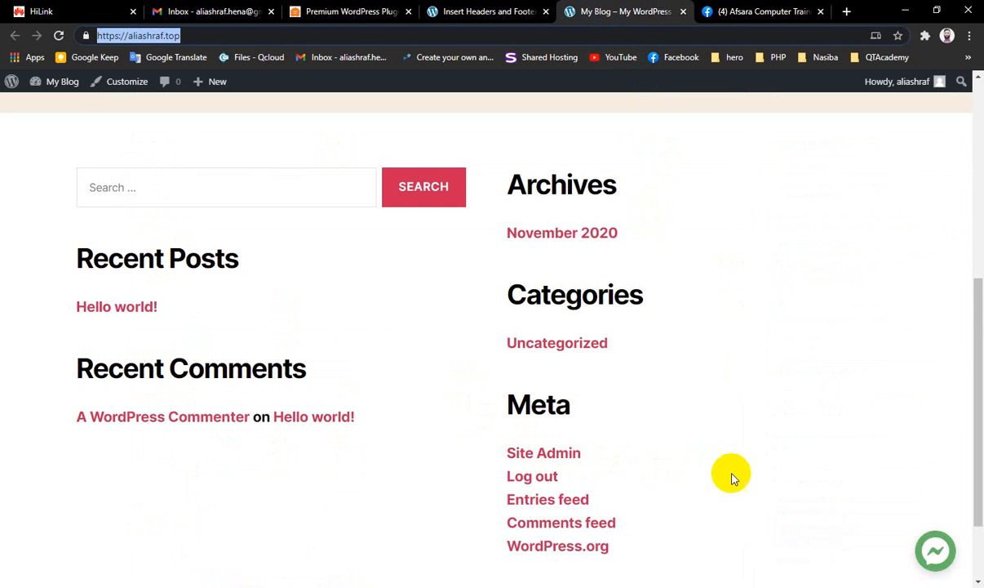
scroll(819, 524, down, 2)
scroll(797, 484, up, 6)
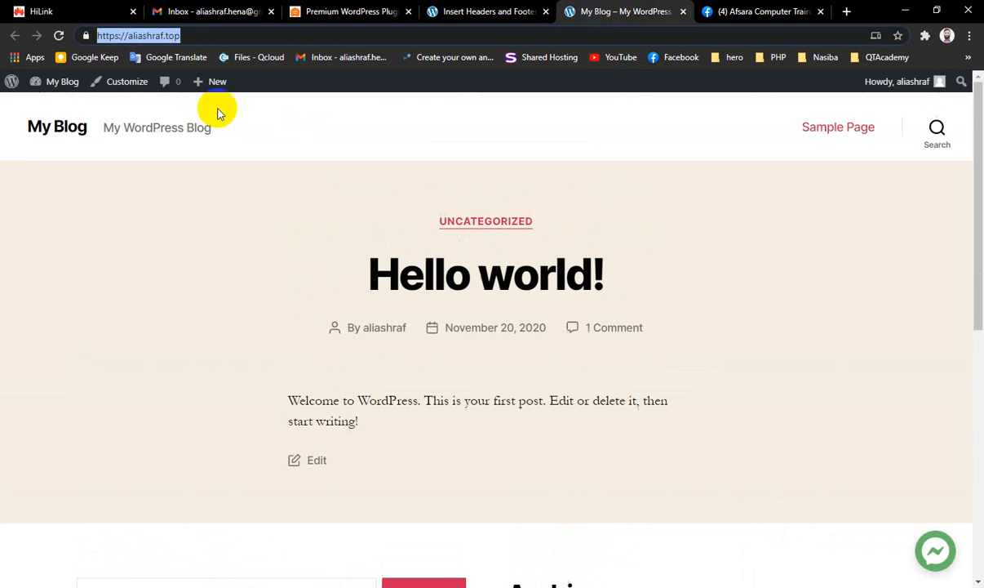
click(57, 35)
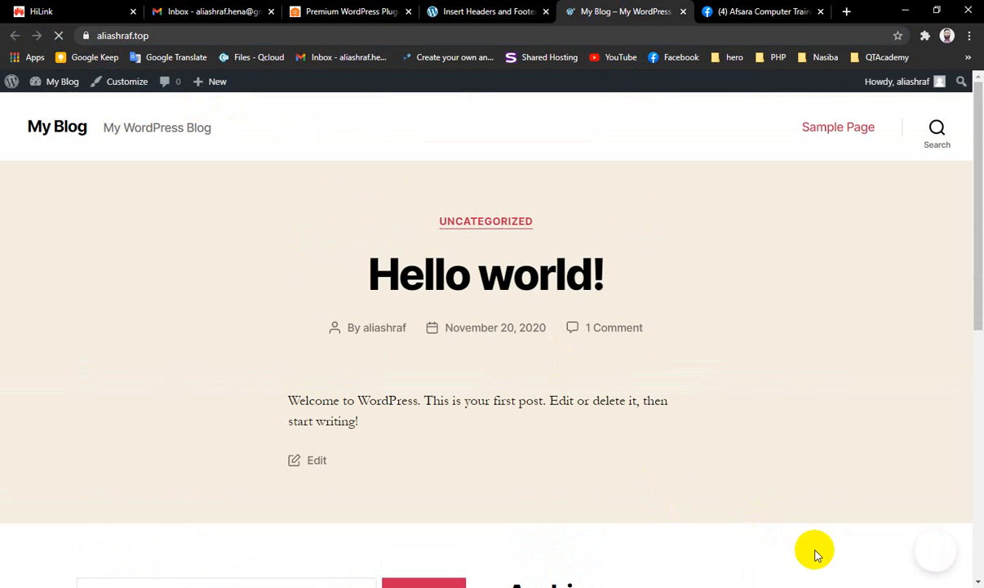
click(937, 552)
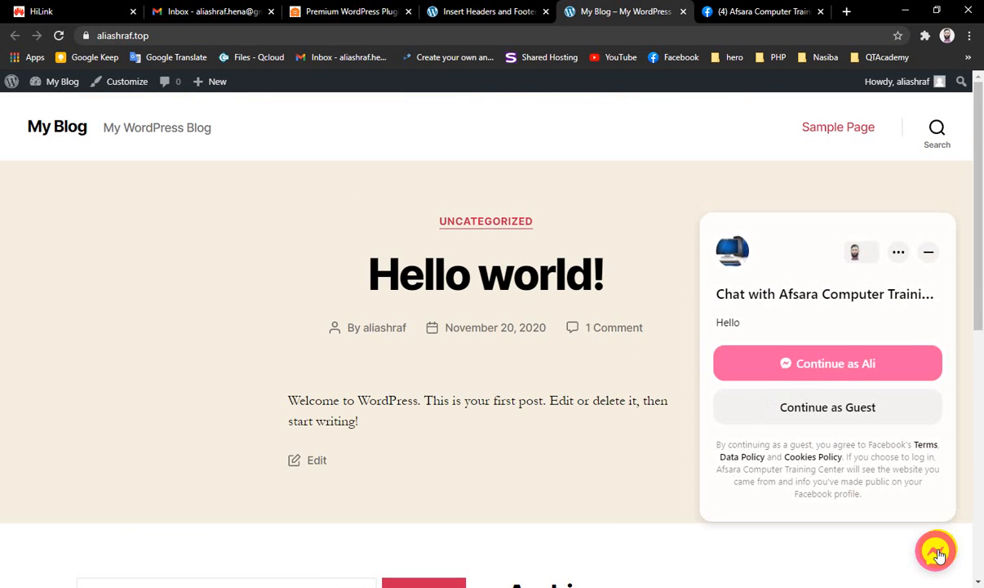